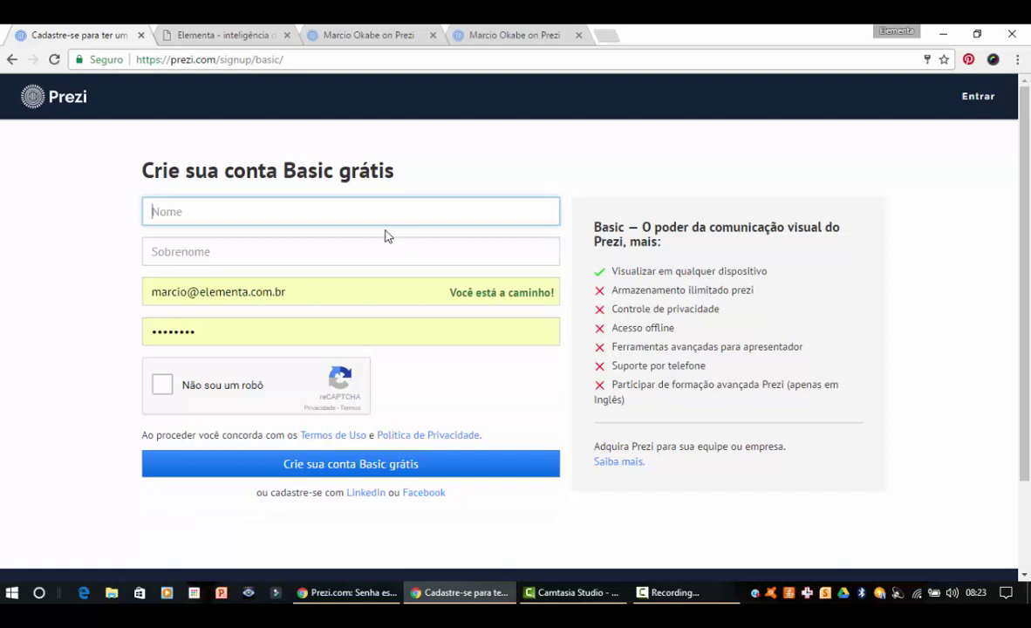
# Fill in the sign-up form with first name Comercial and surname Elementa, and replace the user part of the e-mail address.
pyautogui.write('Comercial')
pyautogui.press('Tab')
pyautogui.write('Elementa')
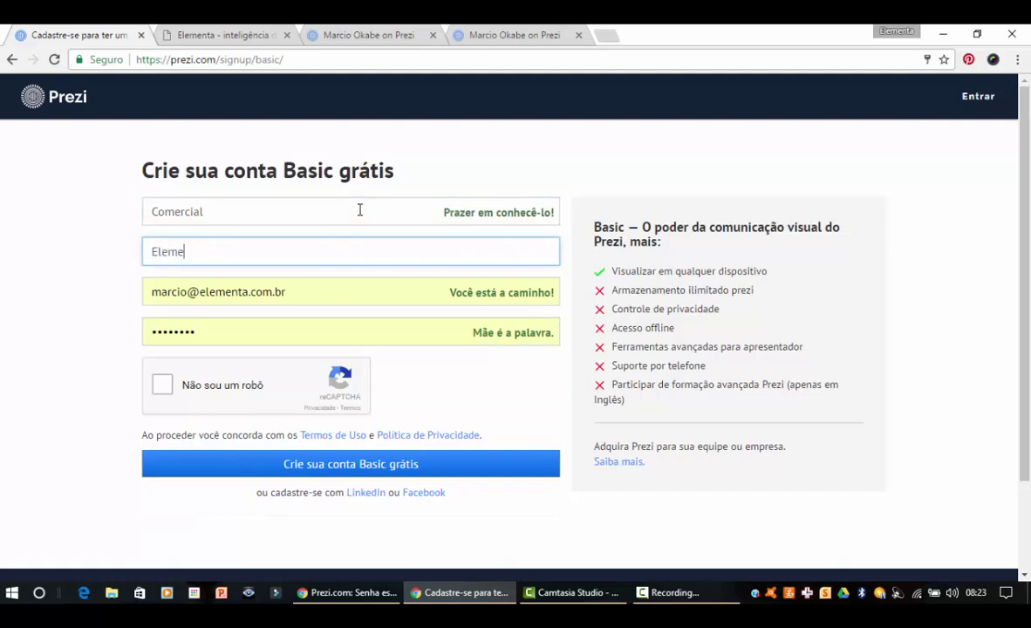
pyautogui.click(165, 292)
pyautogui.doubleClick(166, 292)
pyautogui.write('comercial')
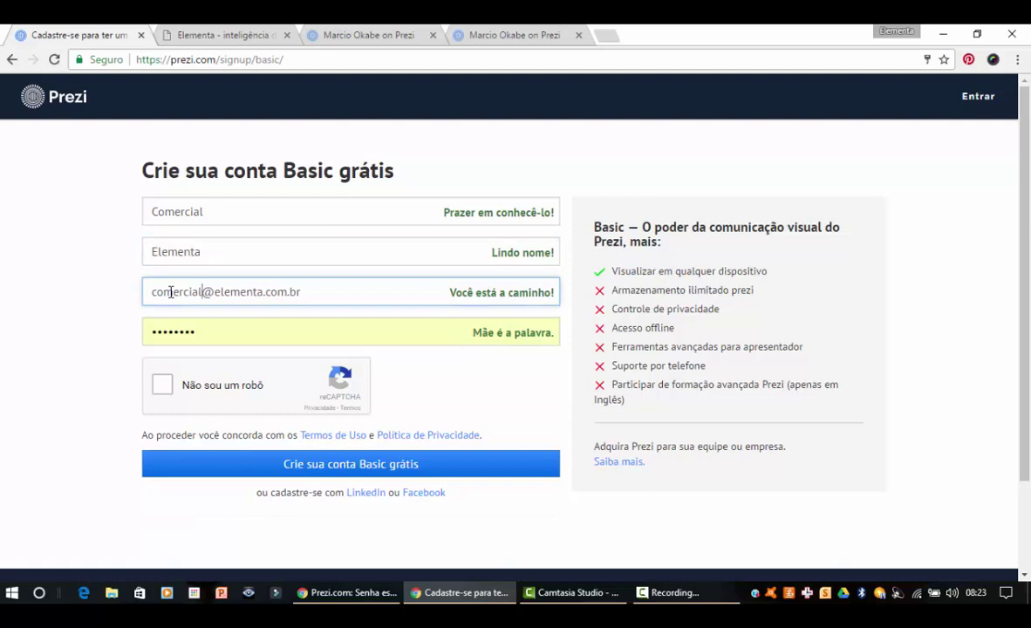
# Replace the prefilled password in the sign-up form with the new account's password.
pyautogui.press('Tab')
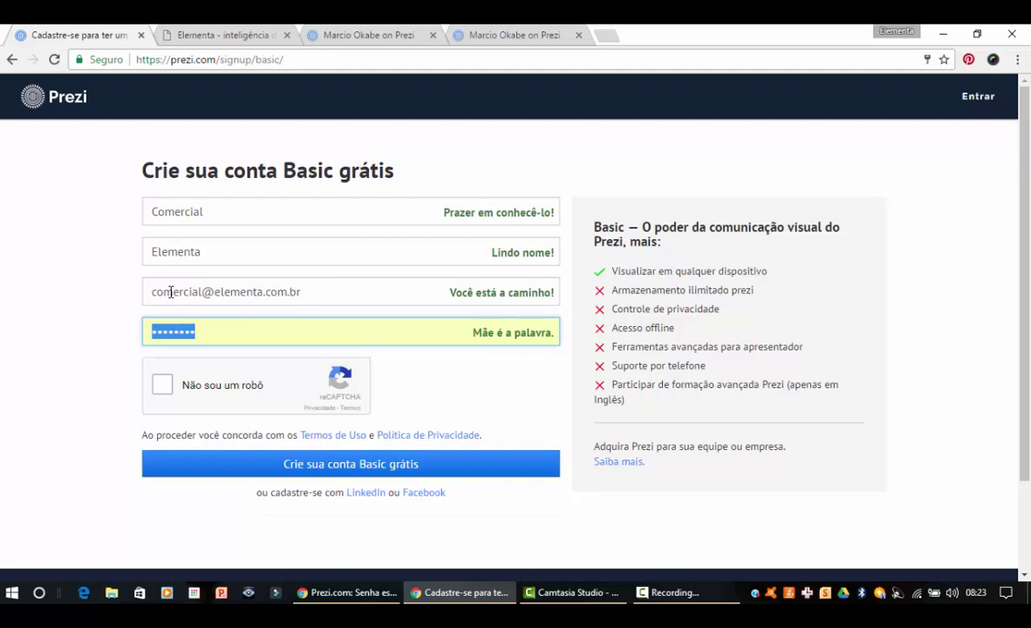
pyautogui.write('••••')
pyautogui.press('BackSpace')
pyautogui.press('BackSpace')
pyautogui.press('BackSpace')
pyautogui.press('BackSpace')
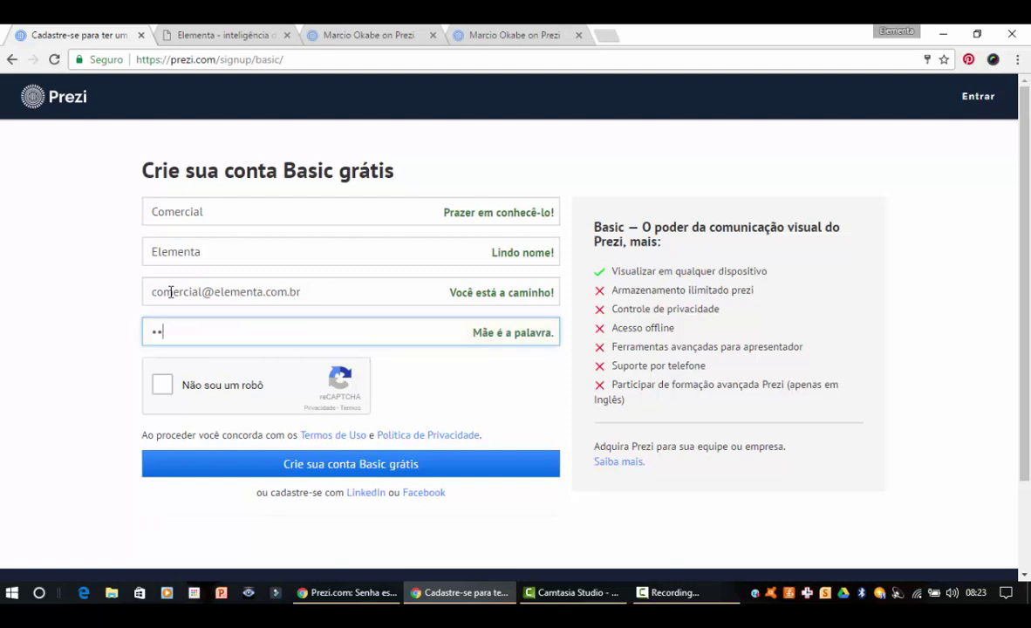
pyautogui.write('••••••••••')
# Complete the "Não sou um robô" check and create the free Basic account, saving its password in the browser.
pyautogui.click(161, 385)
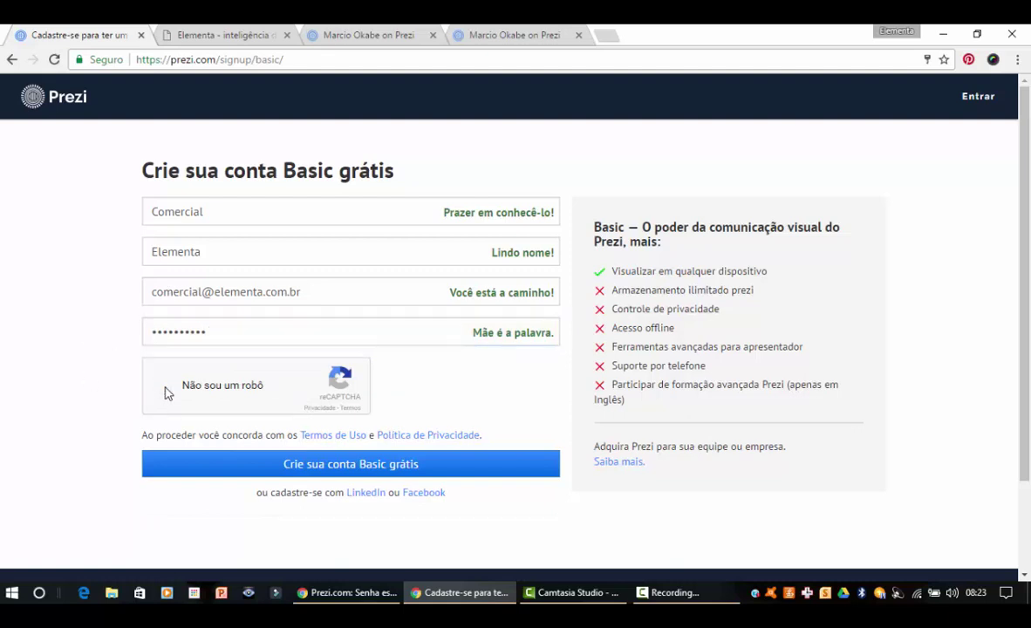
pyautogui.click(399, 468)
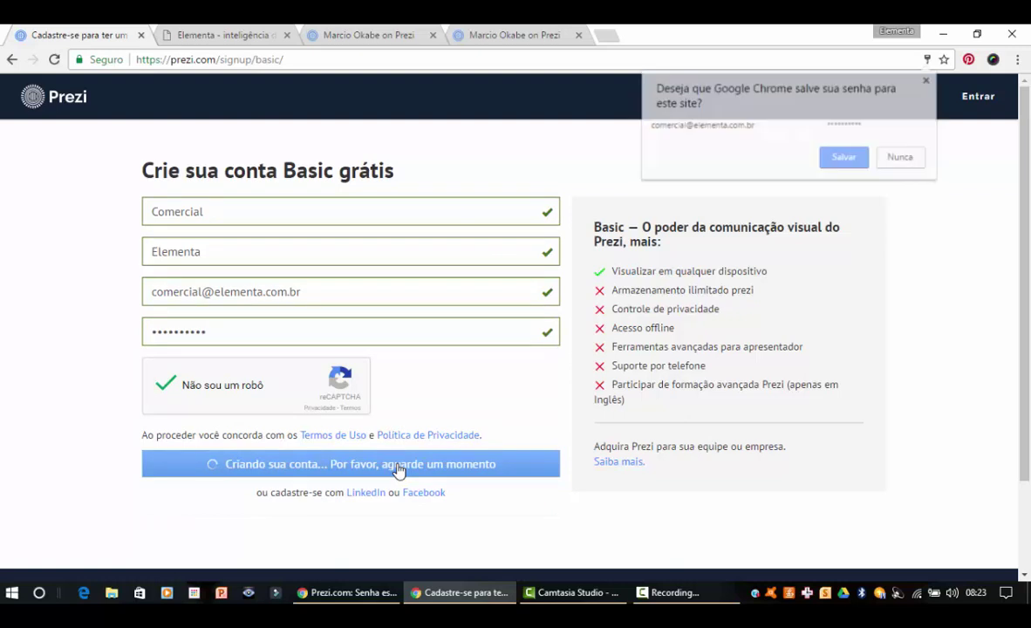
pyautogui.click(862, 166)
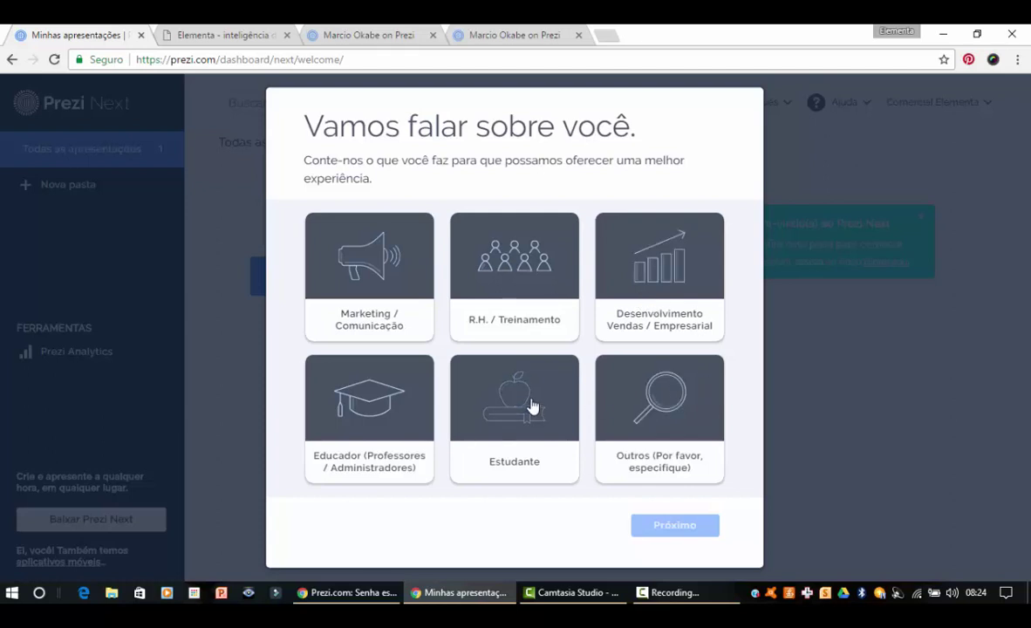
# Choose "Desenvolvimento Vendas / Empresarial" as the occupation in the welcome survey and submit it.
pyautogui.click(684, 277)
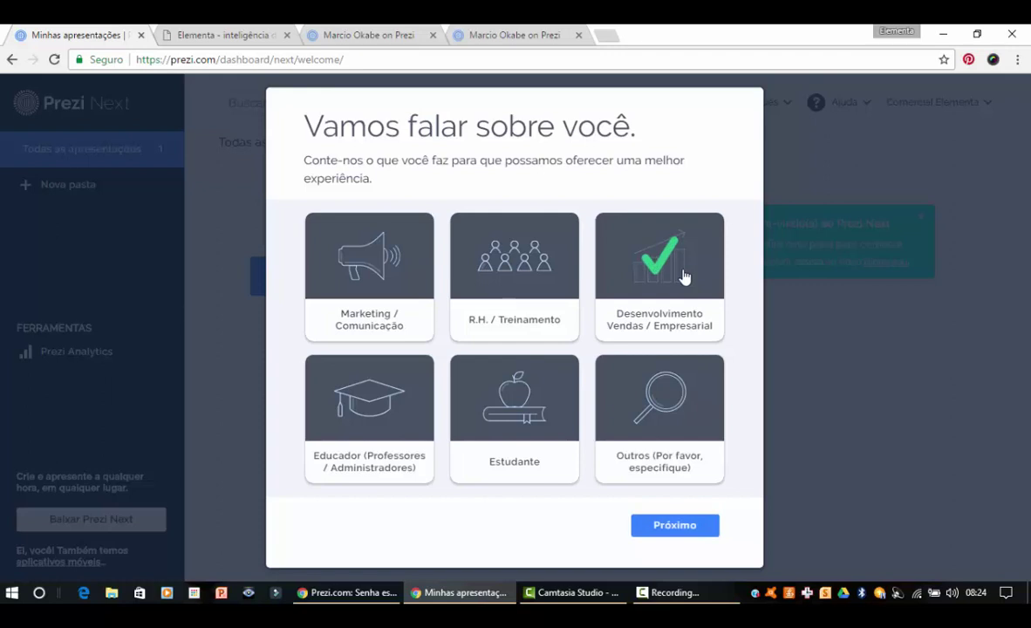
pyautogui.click(678, 526)
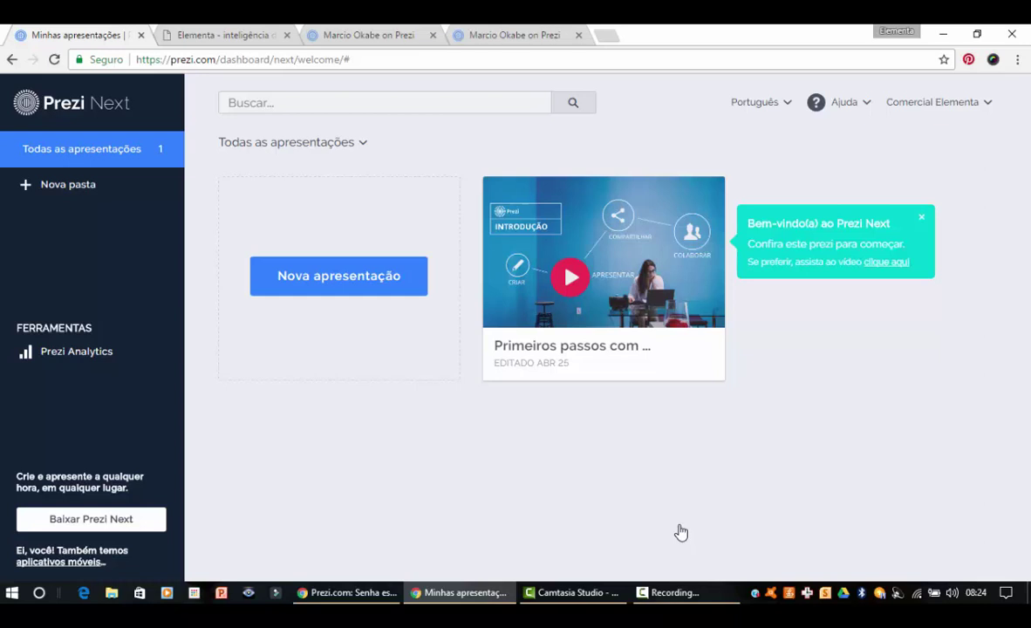
# Open the "Primeiros passos" sample presentation from the dashboard and start presenting it.
pyautogui.moveTo(663, 321)
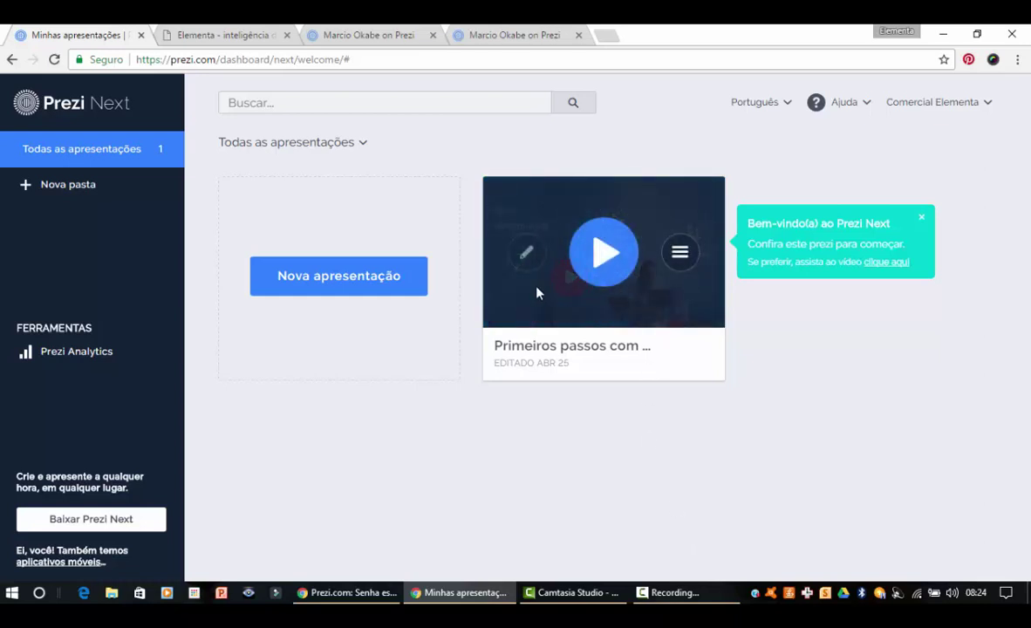
pyautogui.click(603, 253)
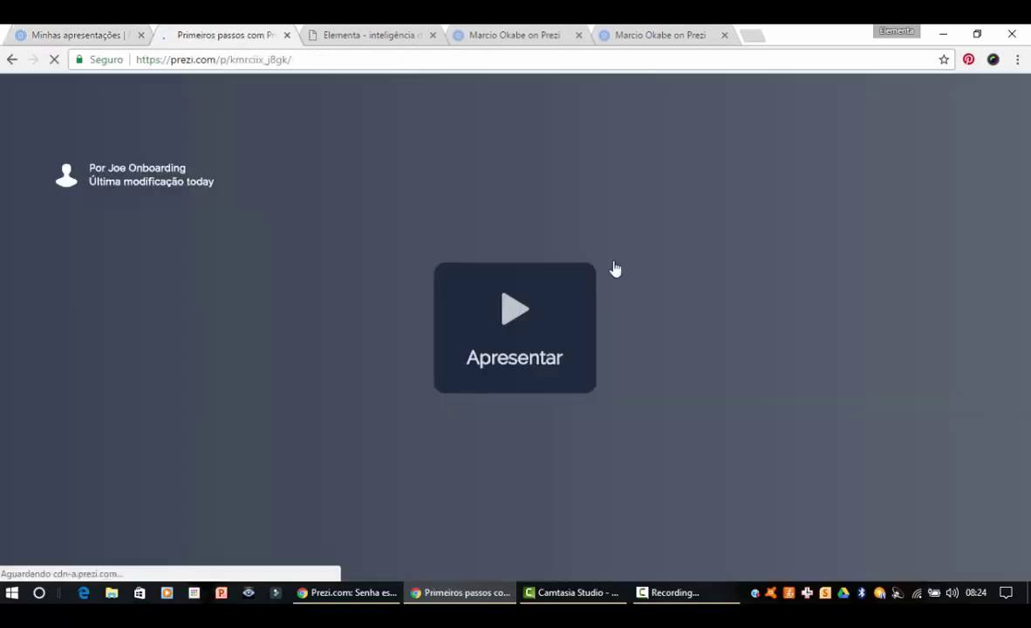
pyautogui.click(521, 314)
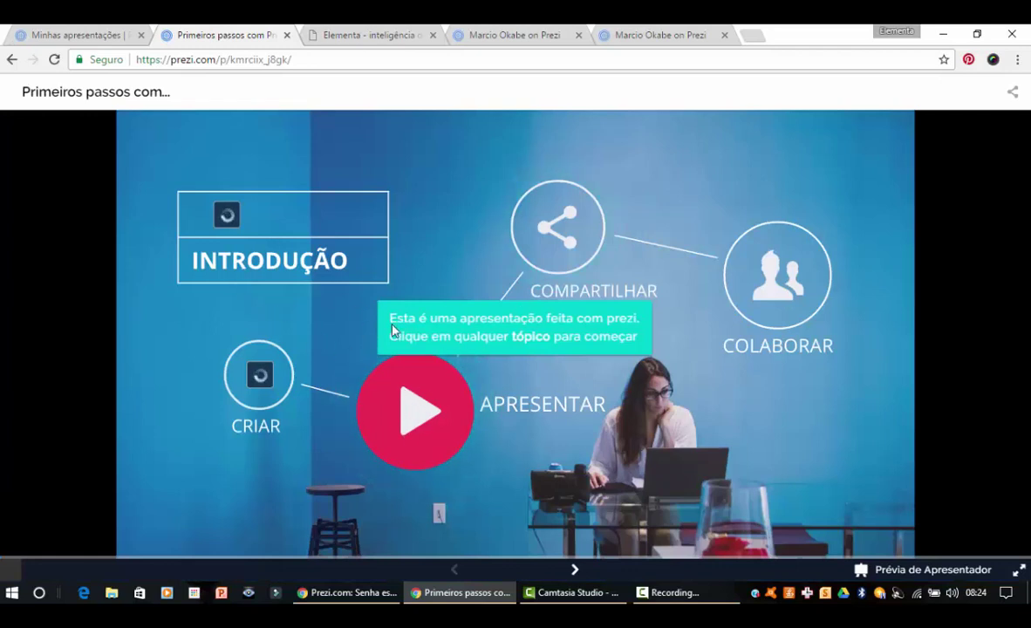
# Enter the Apresentar topic and view its "Apresentação conversacional" subtopic twice, zooming back out to the topic each time.
pyautogui.click(426, 411)
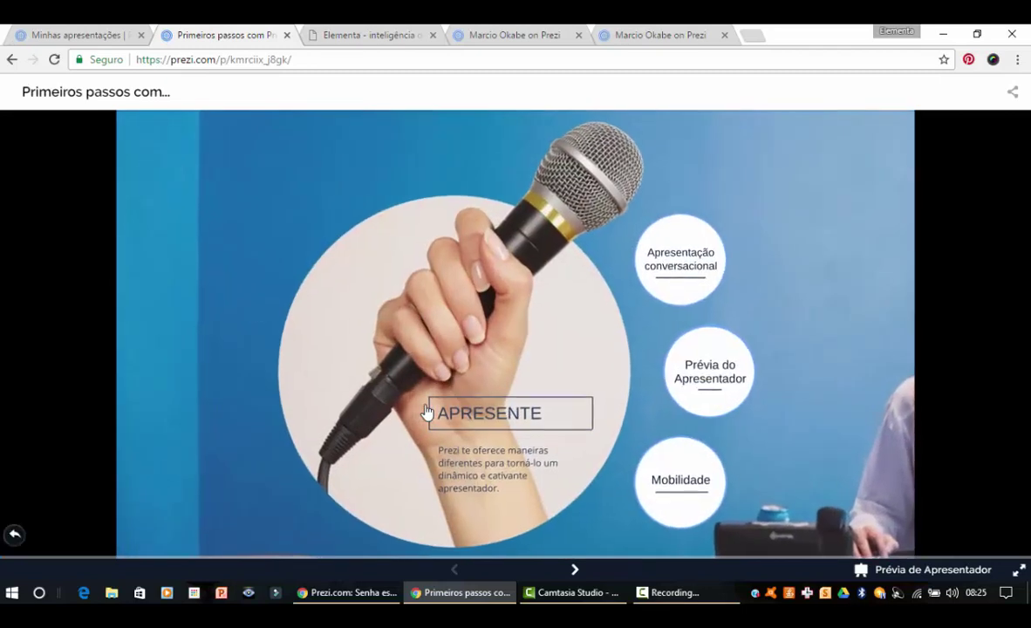
pyautogui.click(686, 272)
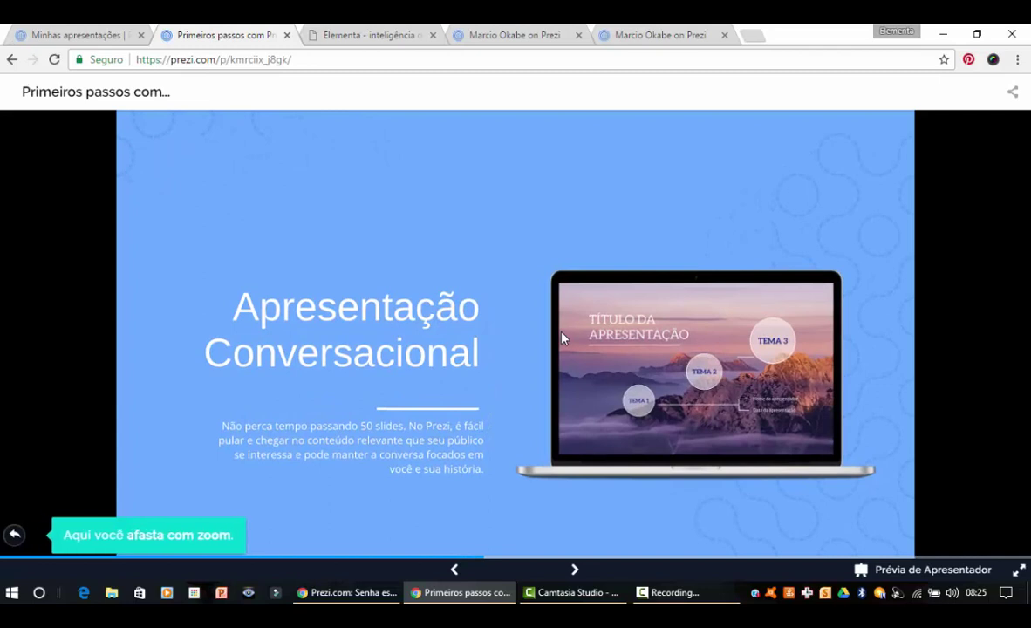
pyautogui.click(14, 536)
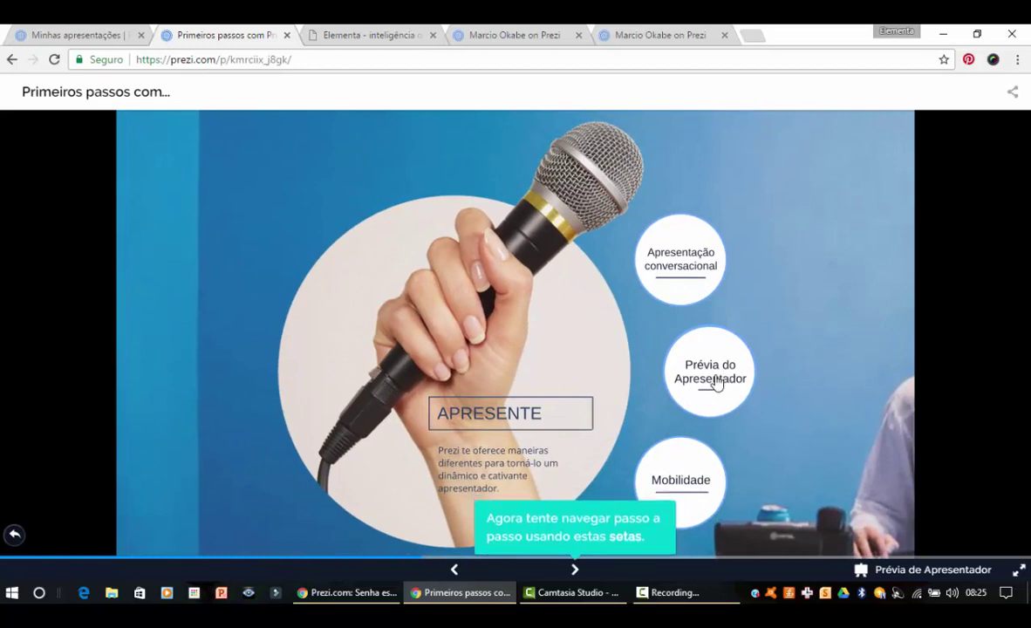
pyautogui.click(689, 261)
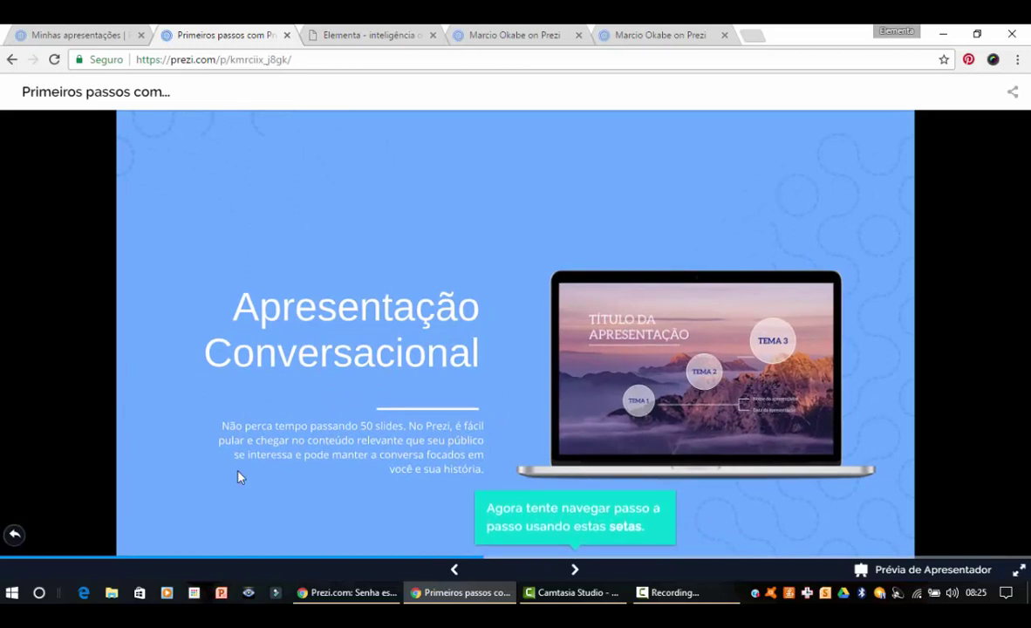
pyautogui.click(17, 535)
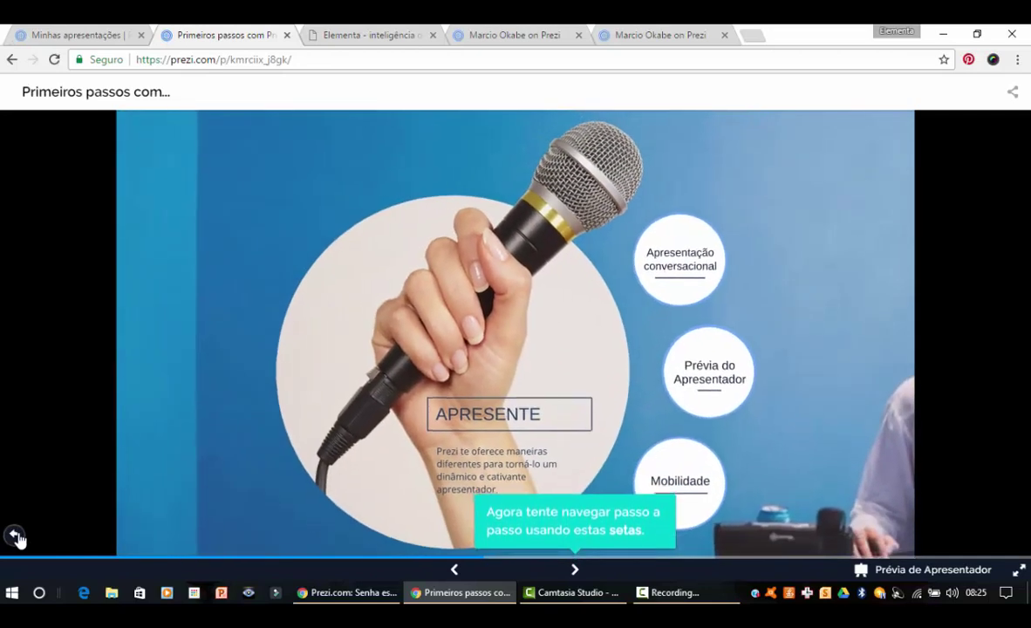
# Advance the sample presentation step by step to the Mobilidade slide.
pyautogui.click(575, 573)
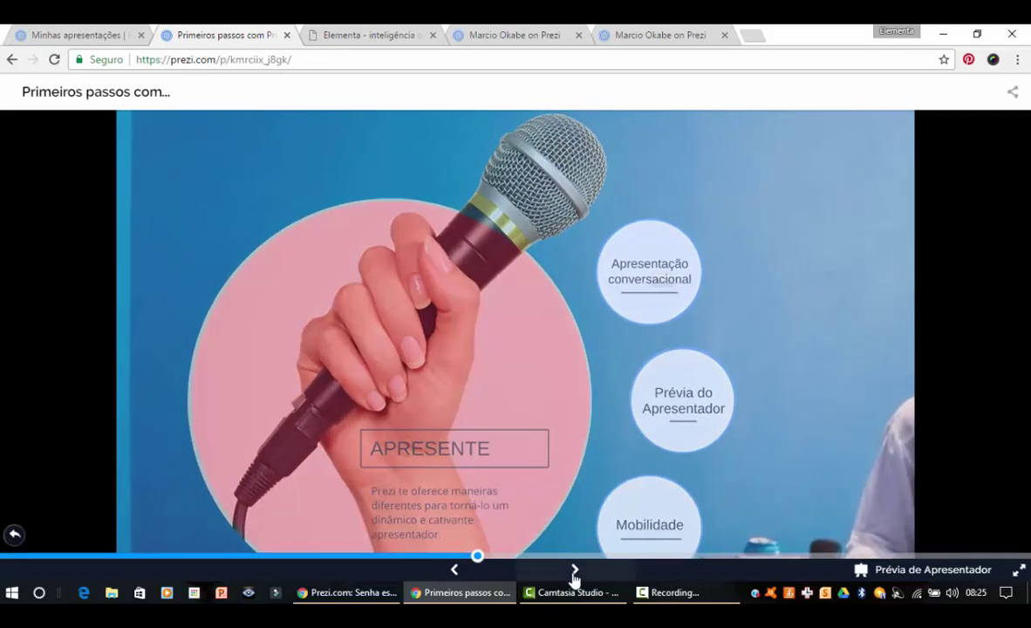
pyautogui.click(575, 571)
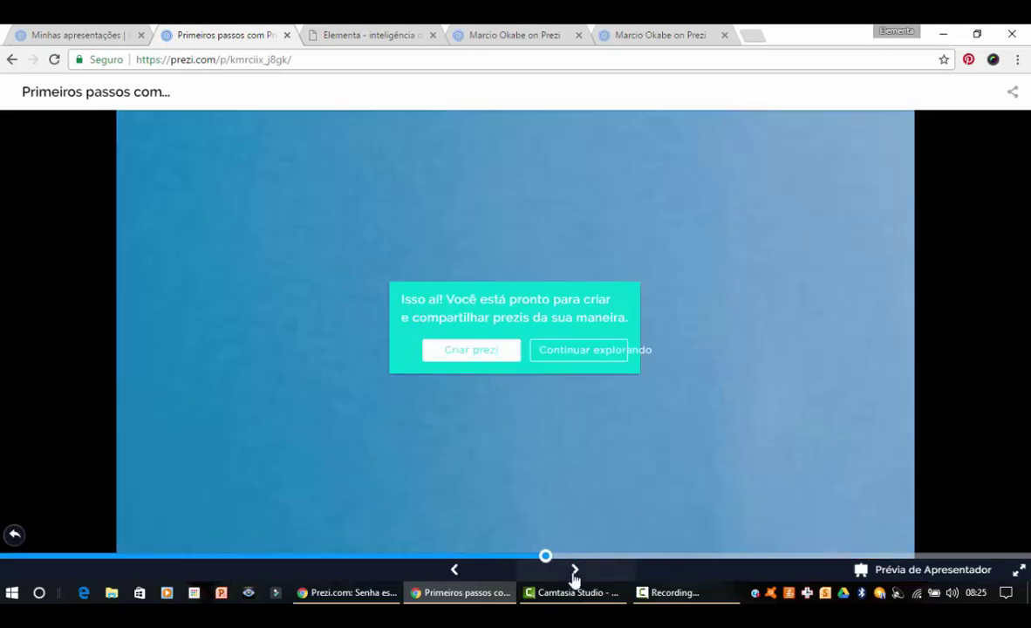
pyautogui.click(575, 571)
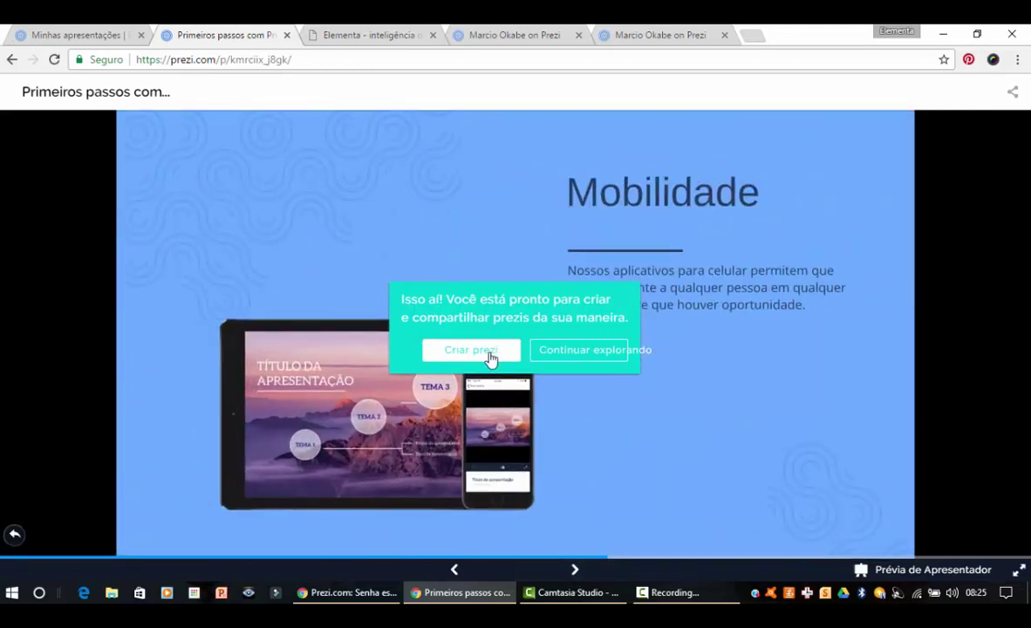
# Return to the "Minhas apresentações" dashboard and start a new presentation.
pyautogui.click(94, 35)
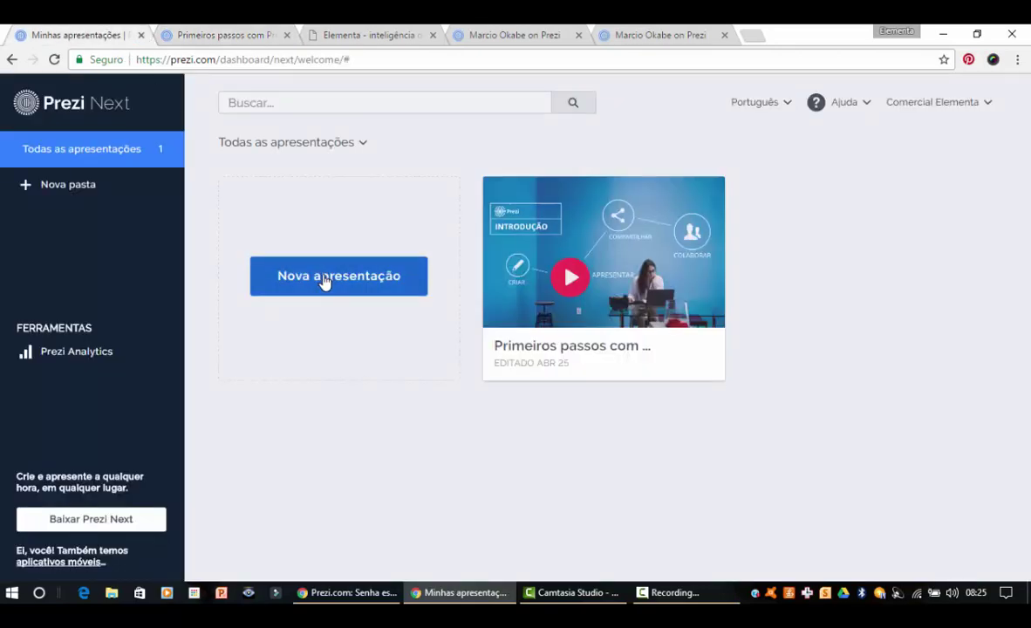
pyautogui.click(324, 280)
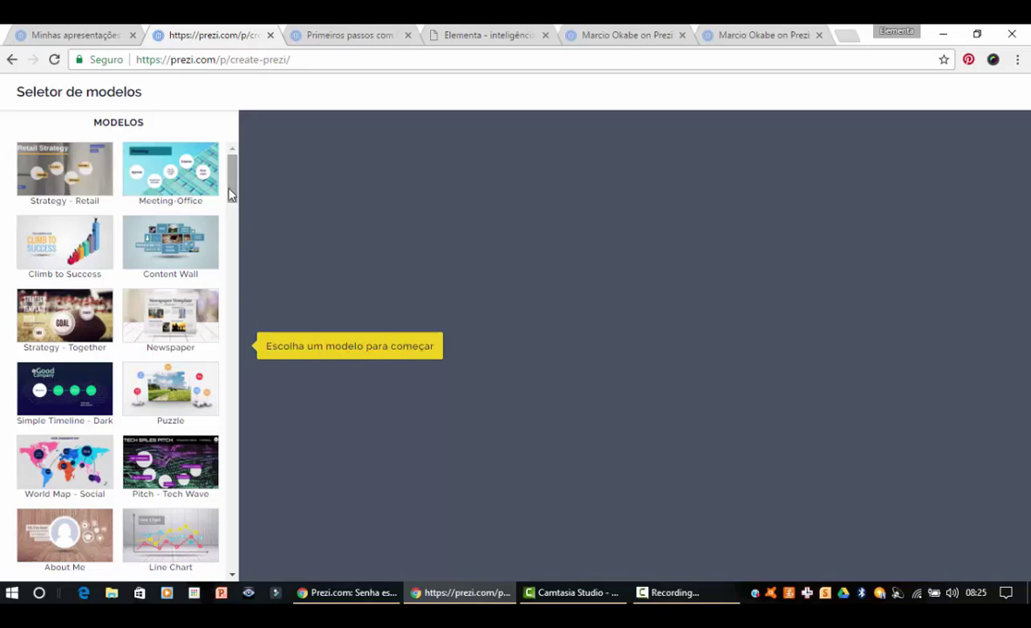
# Preview the Content Wall and World Map - Social templates in the template selector.
pyautogui.click(191, 241)
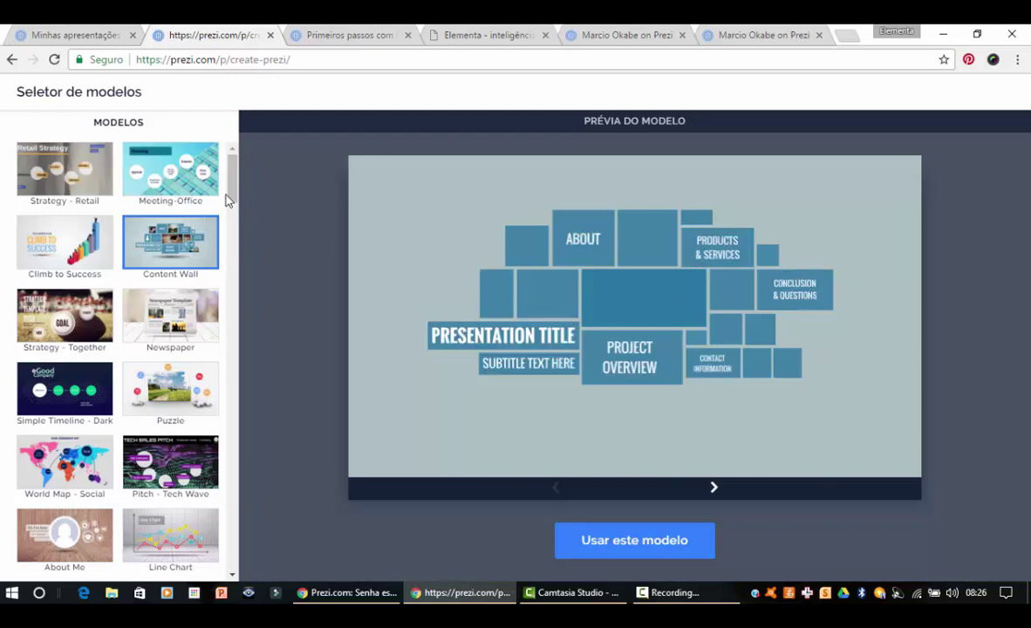
pyautogui.moveTo(232, 192); pyautogui.dragTo(234, 213)
pyautogui.click(65, 291)
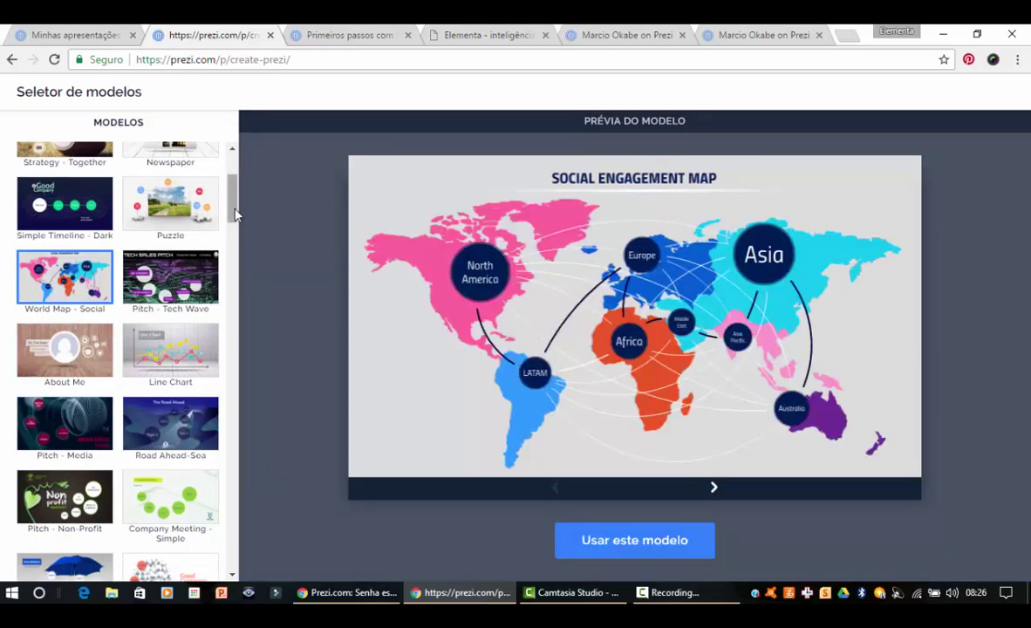
# Find the Business Planning template in the list and use it for the new presentation.
pyautogui.scroll(-5, 242, 257)
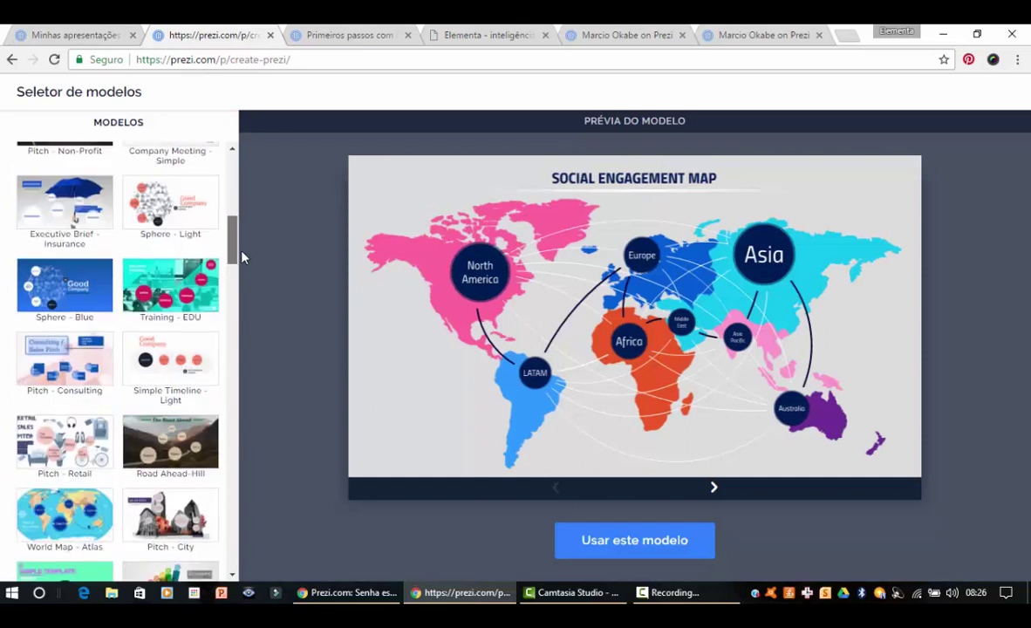
pyautogui.moveTo(242, 257); pyautogui.dragTo(246, 314)
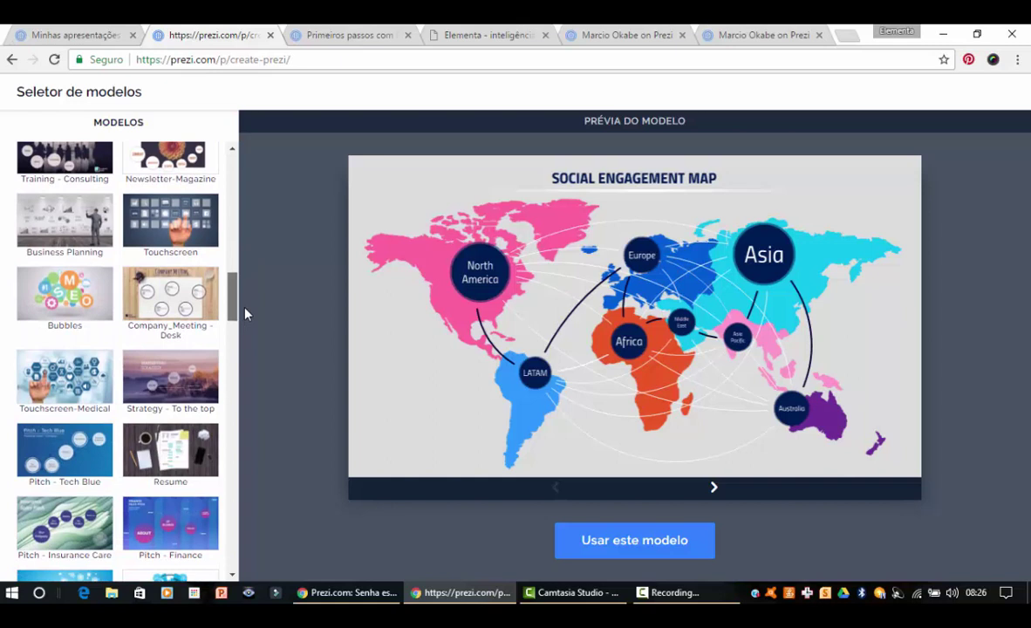
pyautogui.click(93, 232)
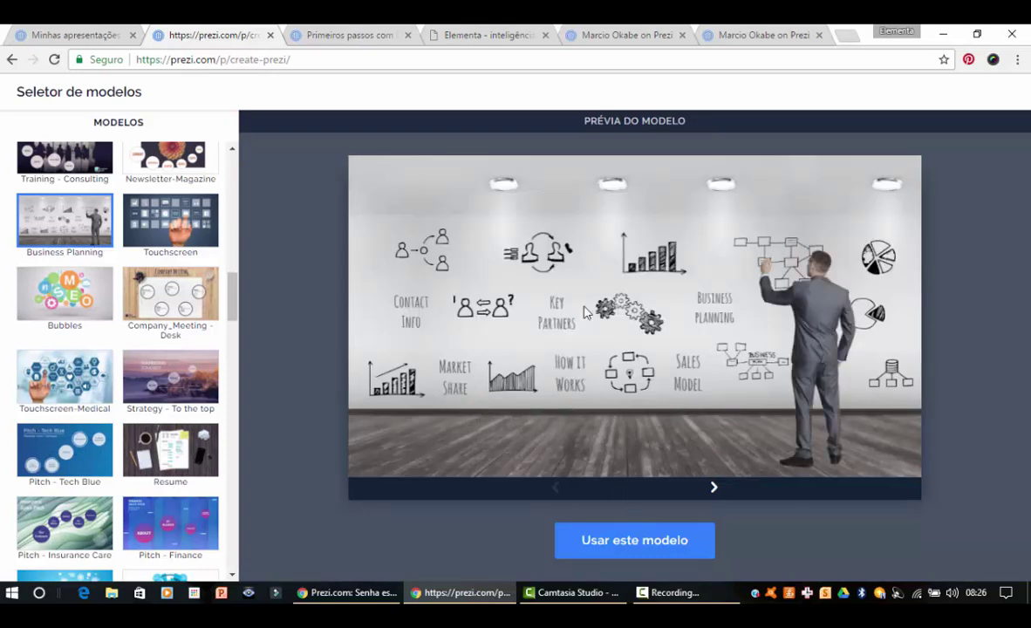
pyautogui.click(669, 547)
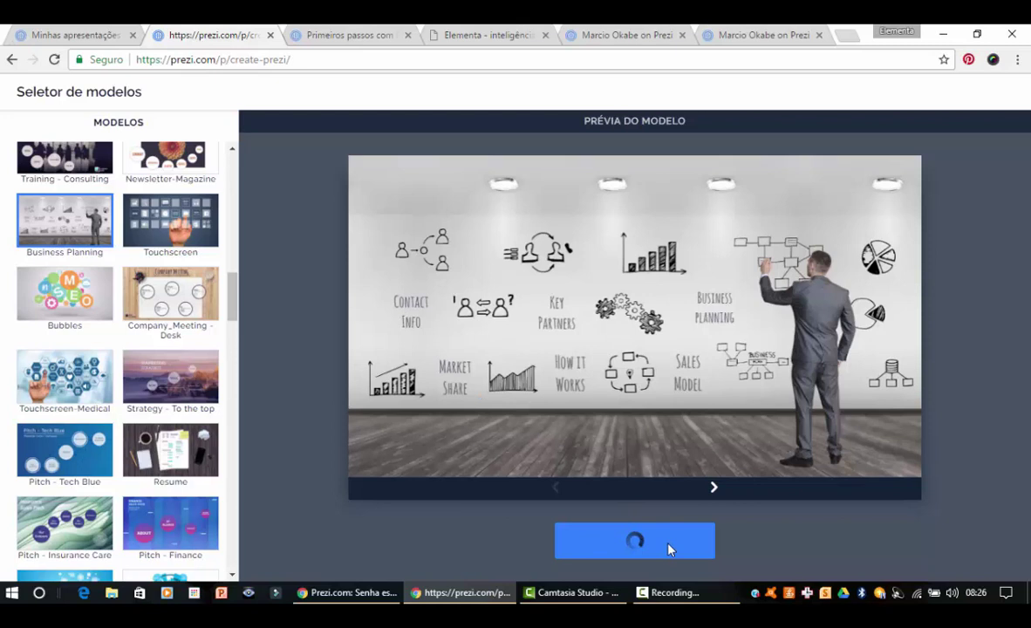